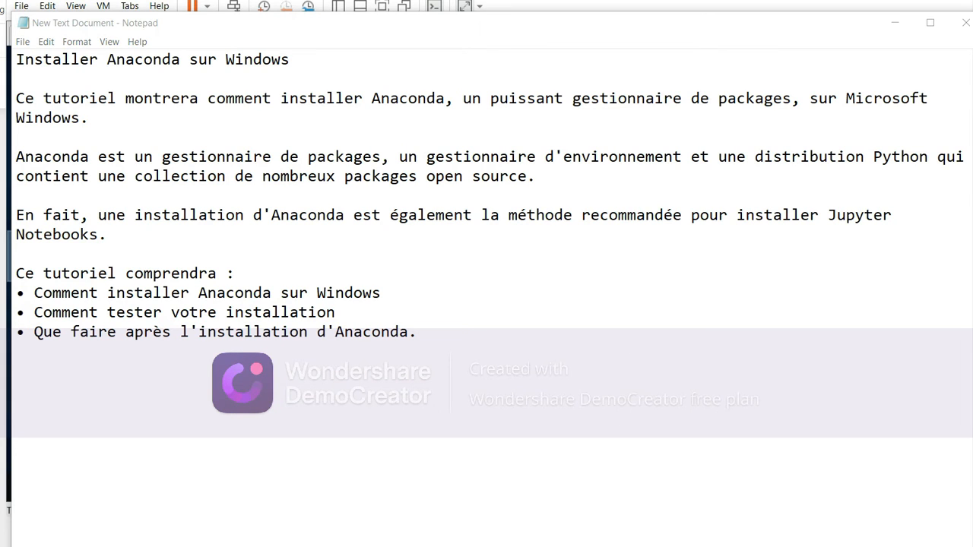
Step: Switch to Google Chrome in the virtual machine and search the web for "anaconda download"
left_click(851, 494)
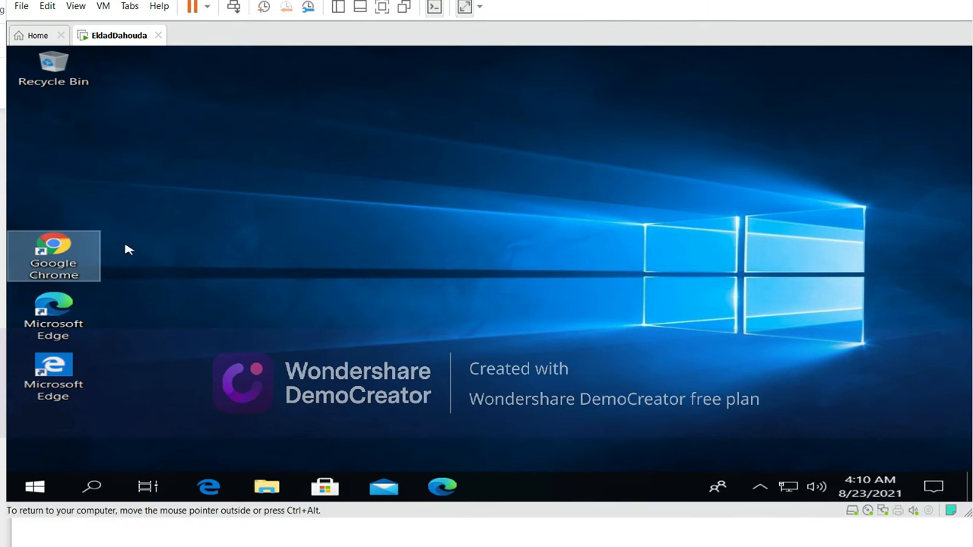
double_click(54, 252)
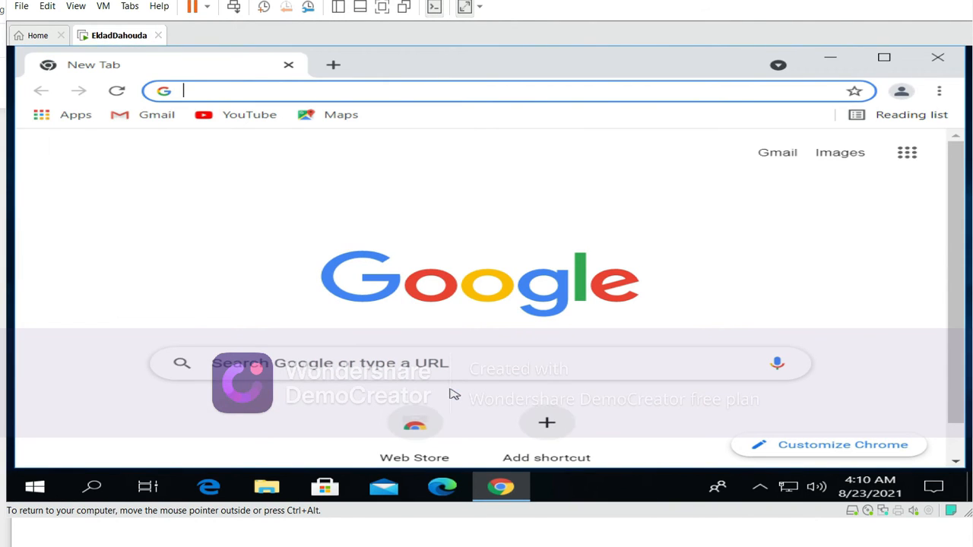
type("ana")
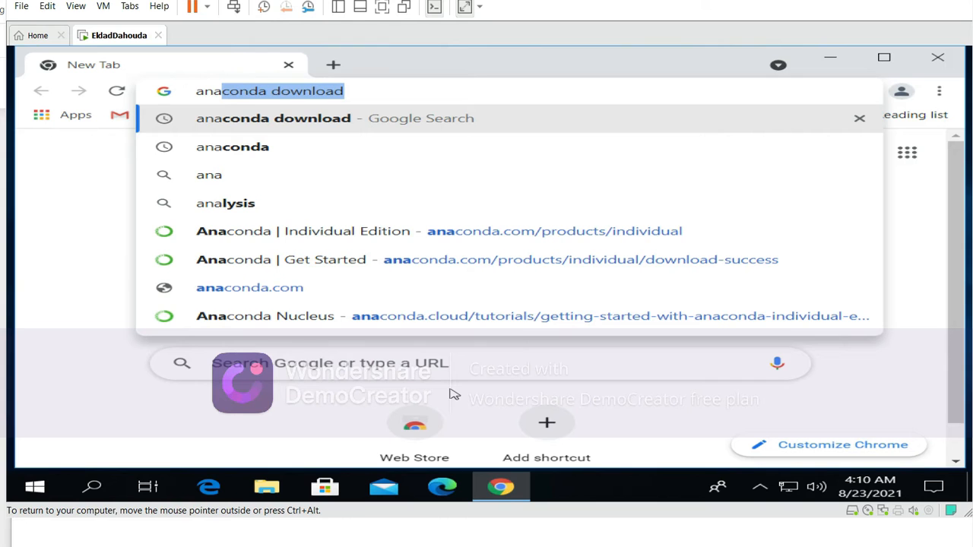
left_click(272, 120)
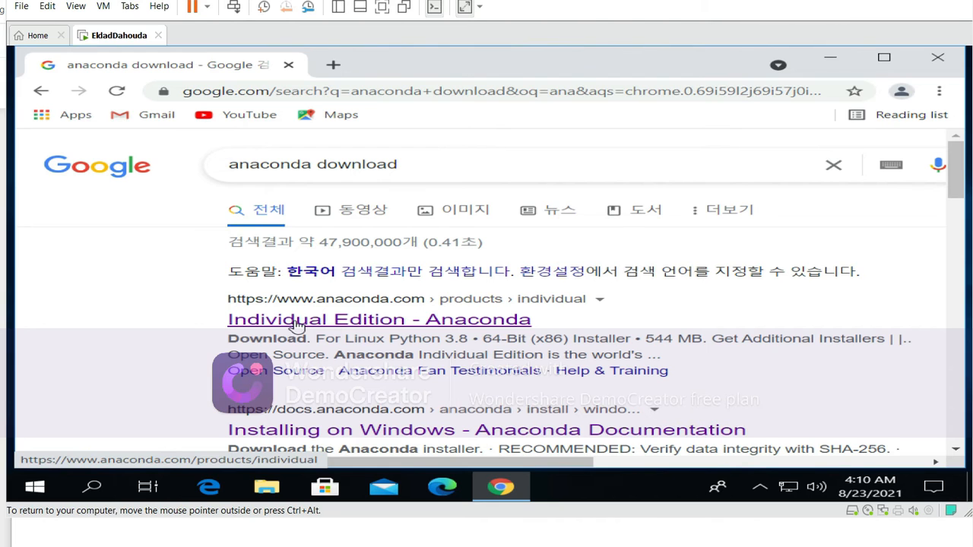
Step: Download the 64-bit Windows graphical installer with Python 3.8 from Anaconda's Individual Edition page
left_click(297, 325)
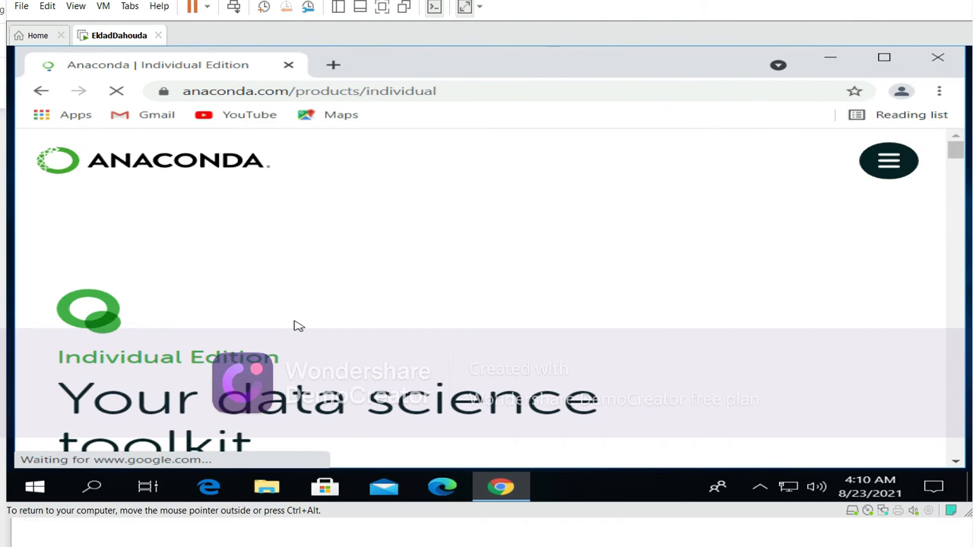
left_click_drag(954, 155, 961, 184)
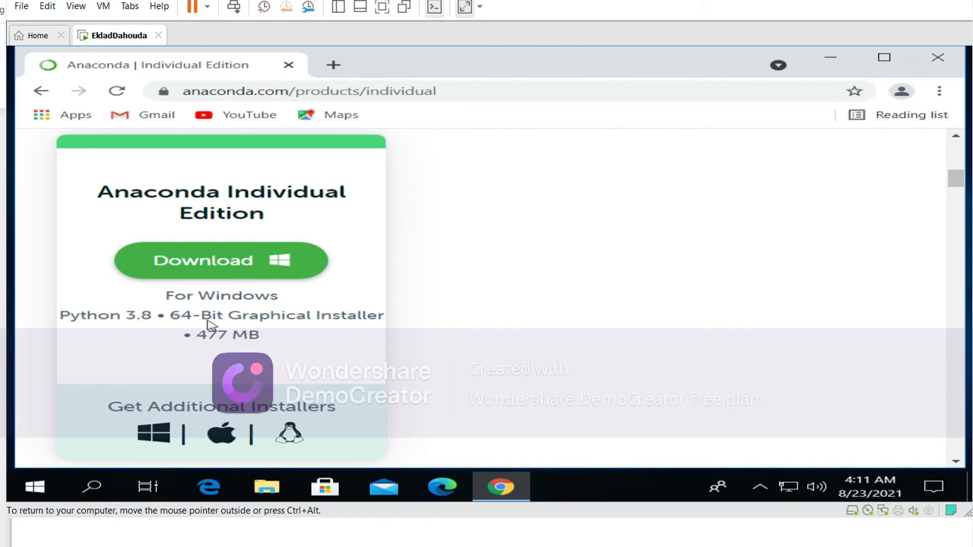
left_click(214, 260)
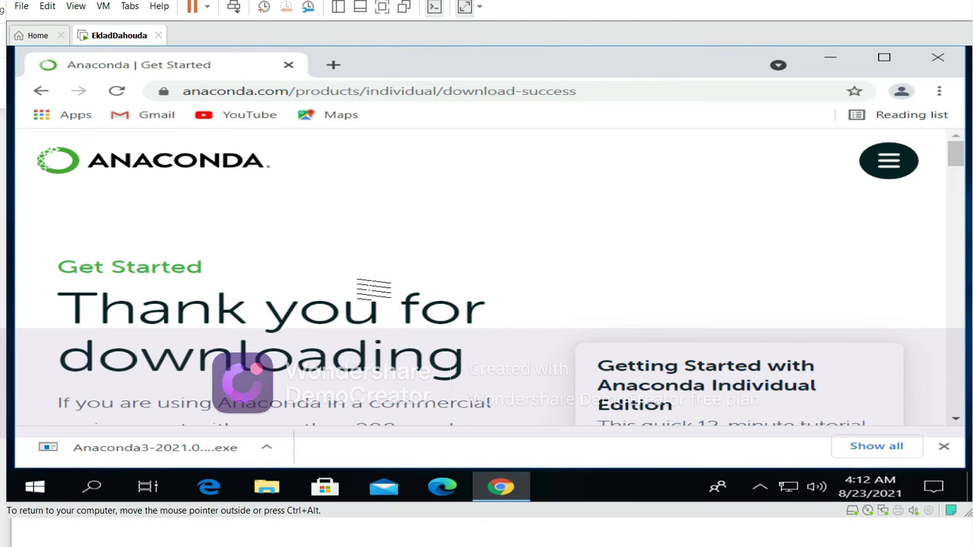
Step: Launch the downloaded Anaconda3 installer and accept the license agreement after reviewing it to the end
left_click(155, 442)
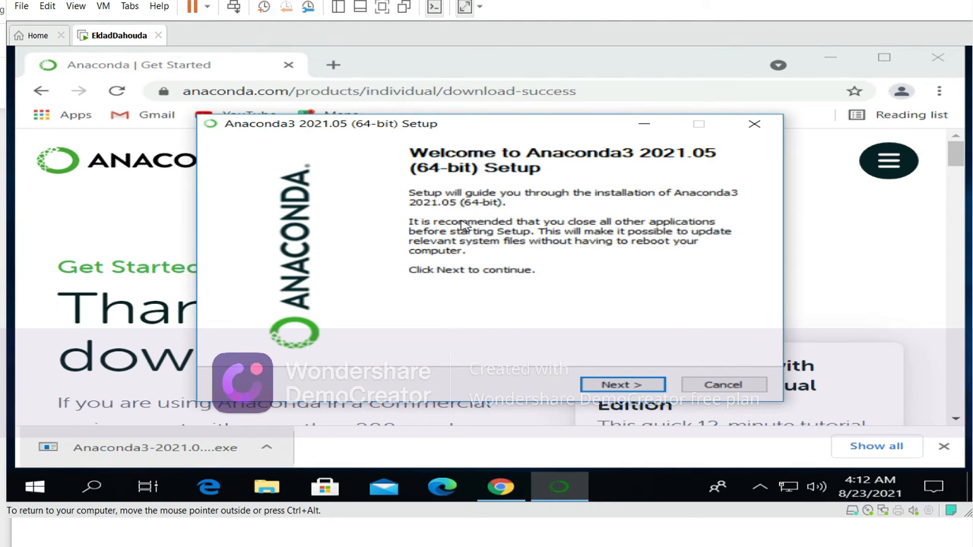
left_click(619, 384)
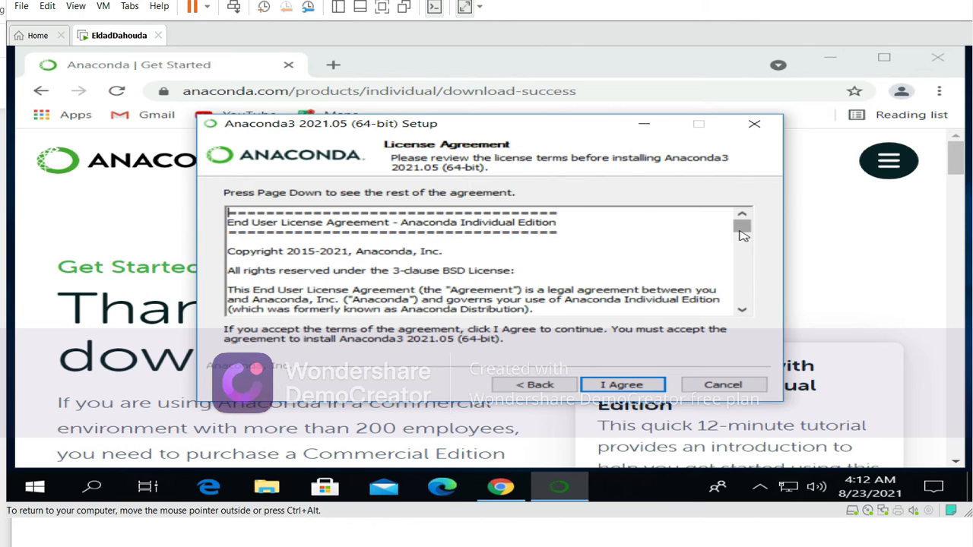
left_click_drag(743, 235, 750, 319)
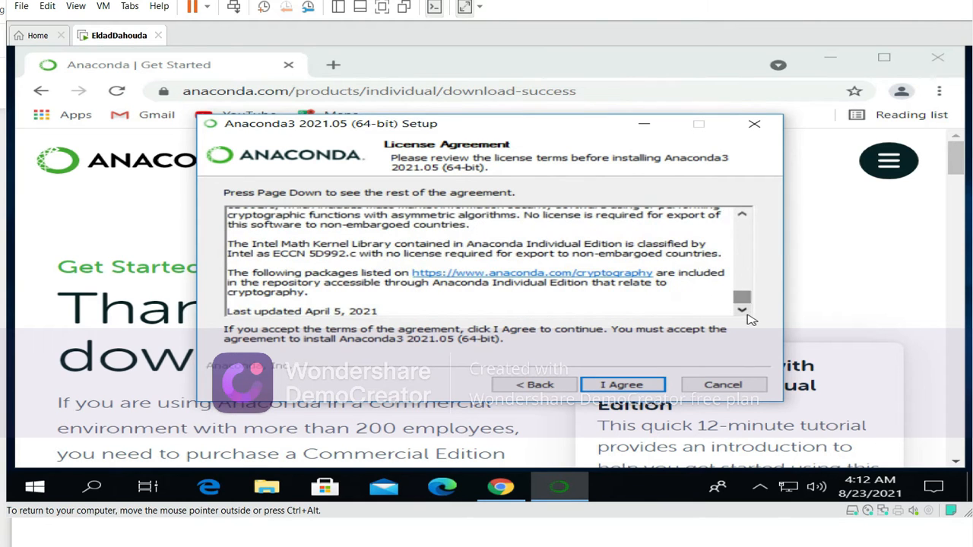
left_click(631, 385)
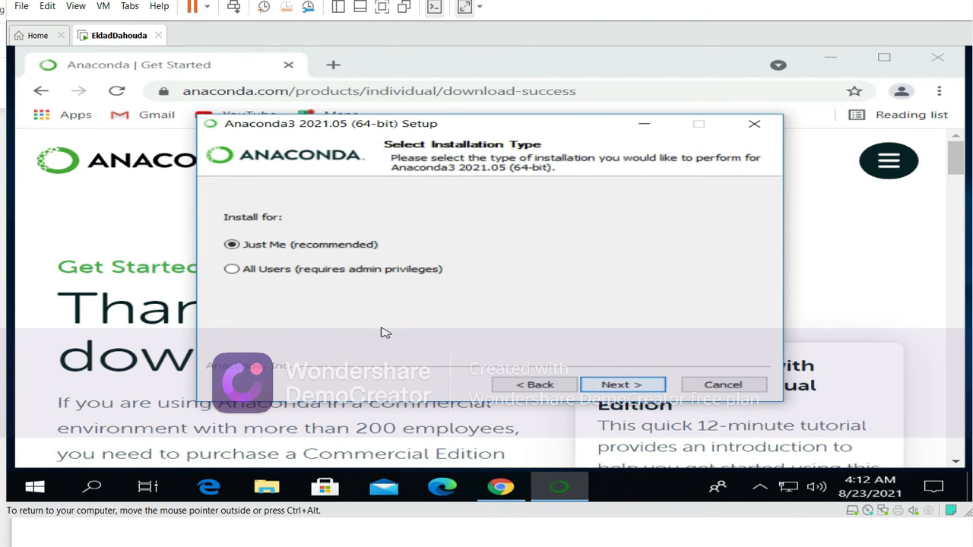
Step: Set the installation type to Just Me (recommended) and accept the default destination folder
left_click(275, 247)
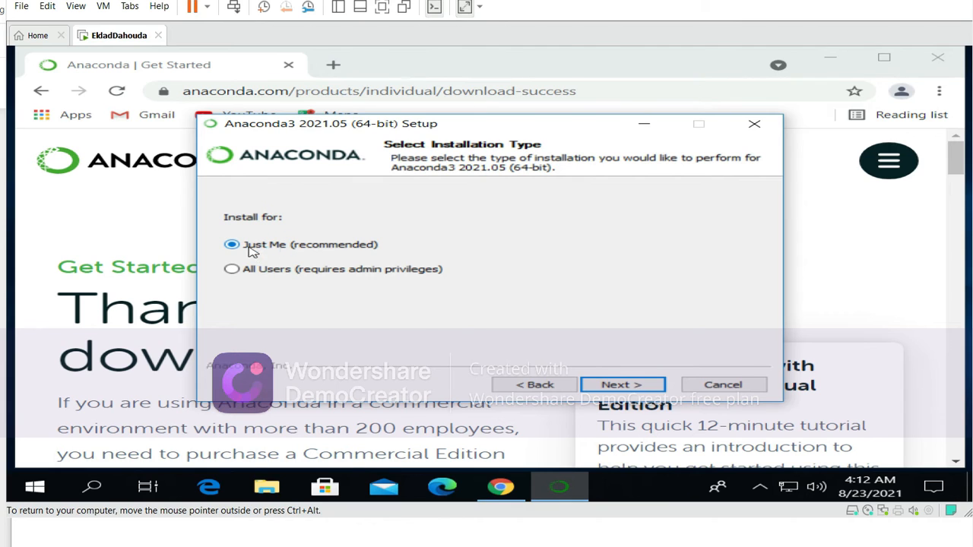
left_click(622, 385)
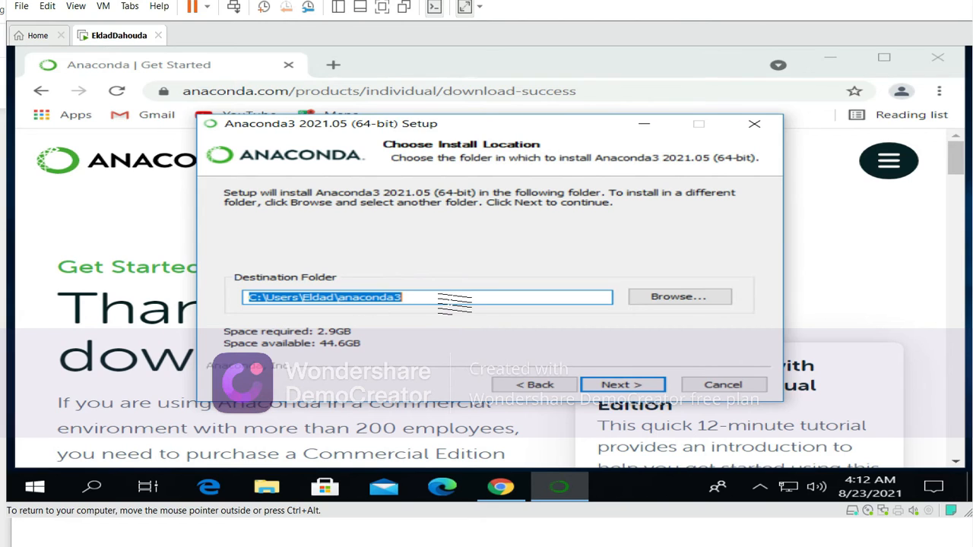
left_click(617, 386)
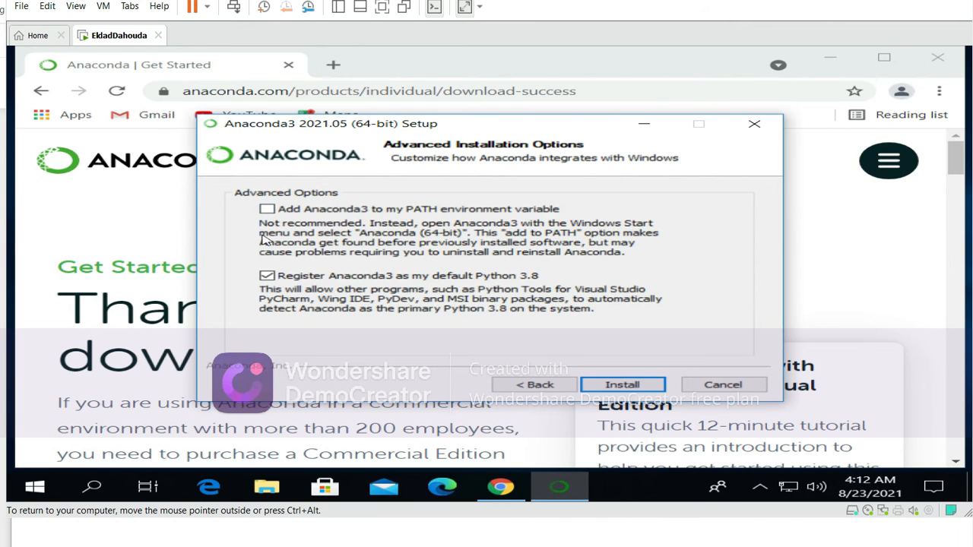
left_click(266, 210)
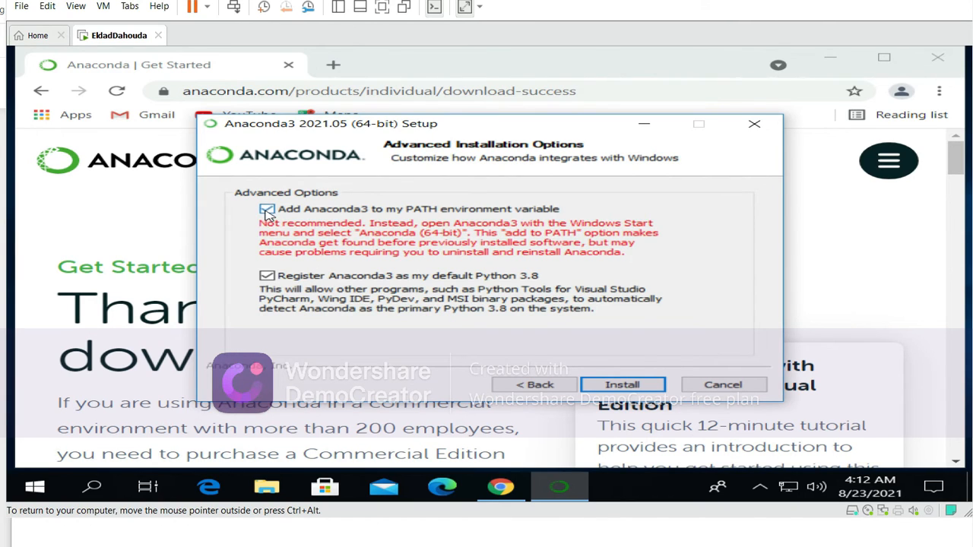
left_click(266, 210)
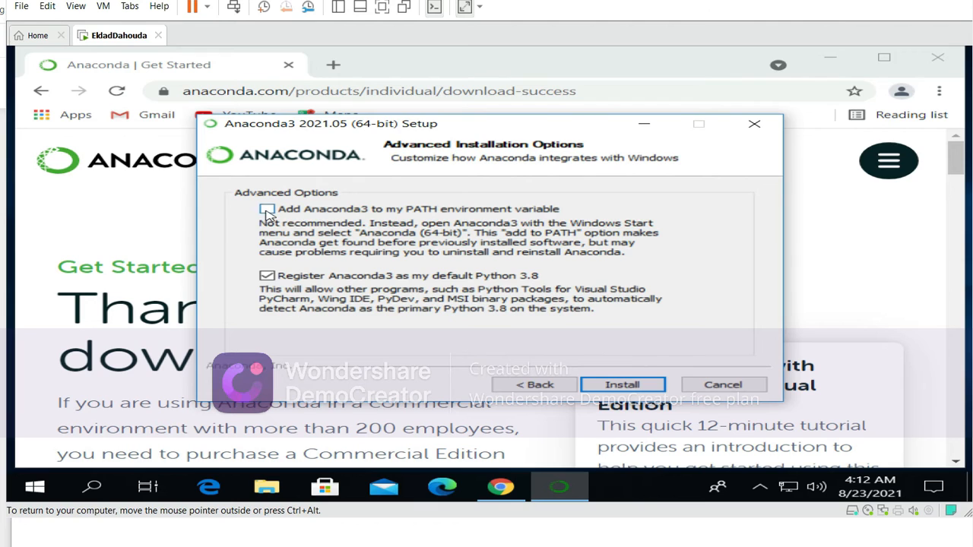
left_click(266, 210)
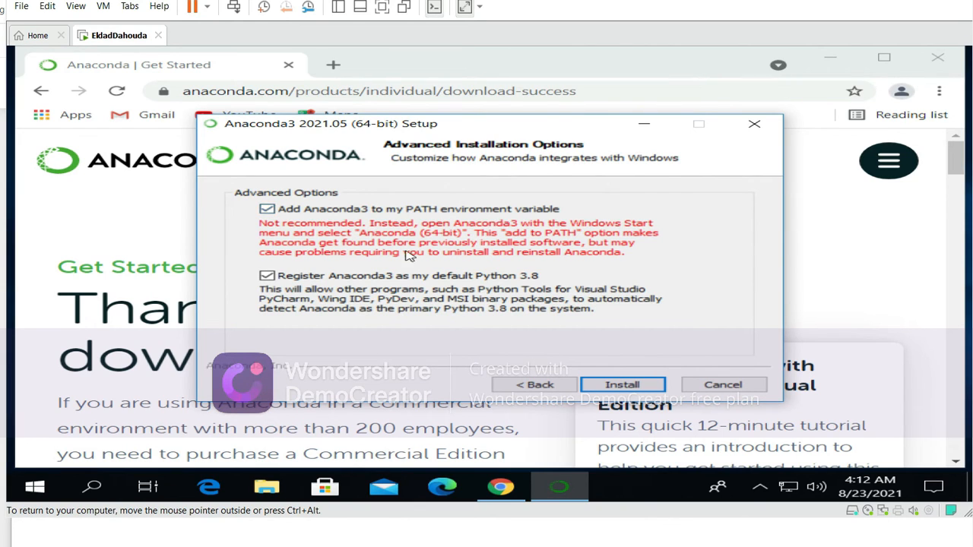
left_click(268, 210)
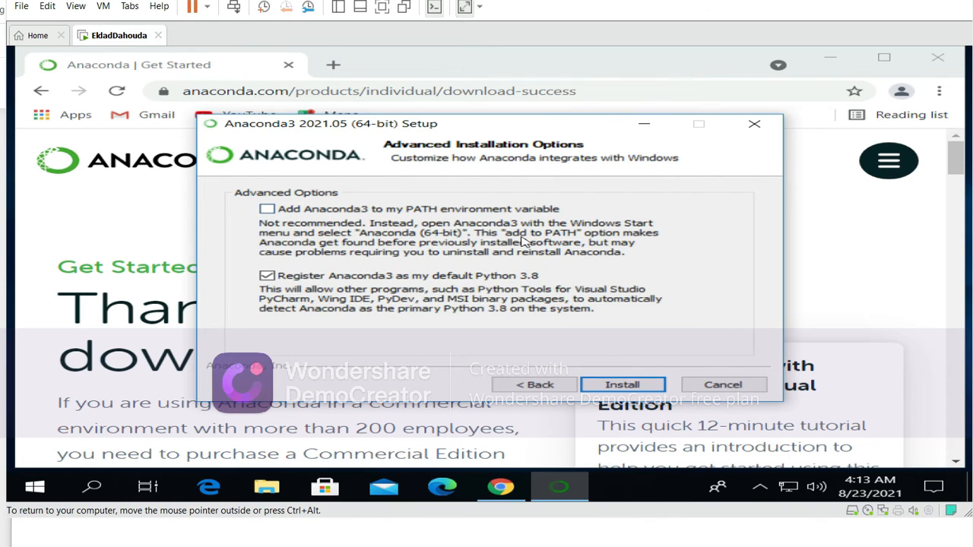
Step: Enable adding Anaconda3 to the PATH environment variable and start the installation
left_click(268, 210)
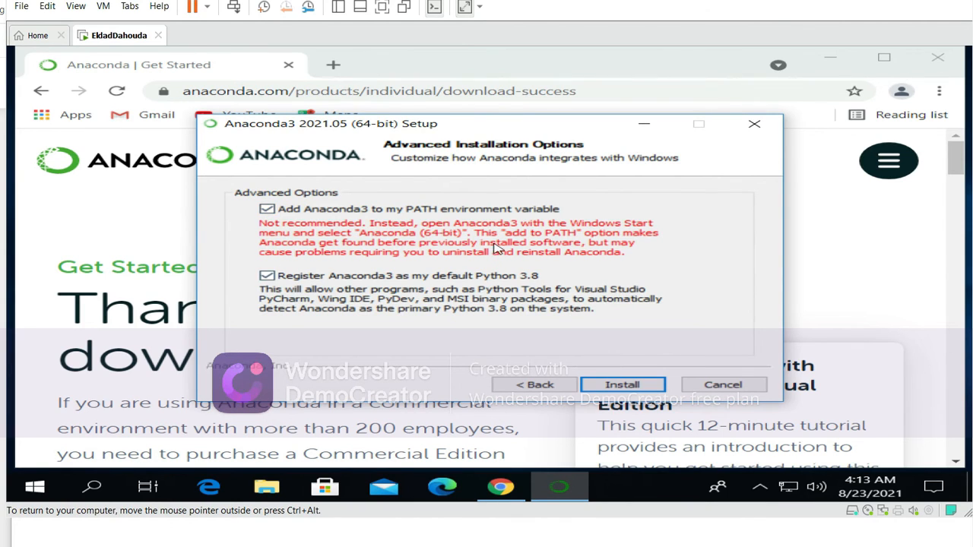
left_click(622, 386)
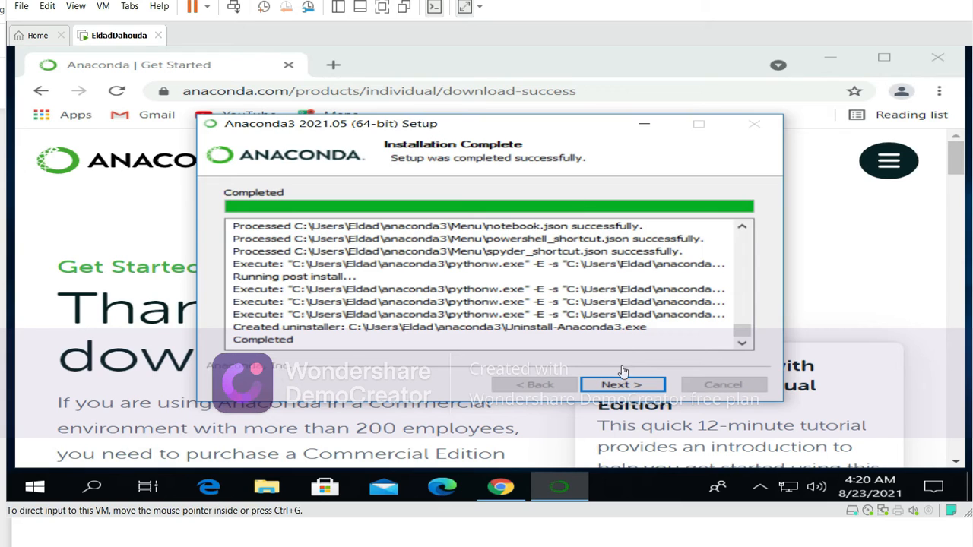
Step: Complete the Anaconda3 setup wizard, keeping the Individual Edition Tutorial and Getting Started options enabled
left_click(621, 388)
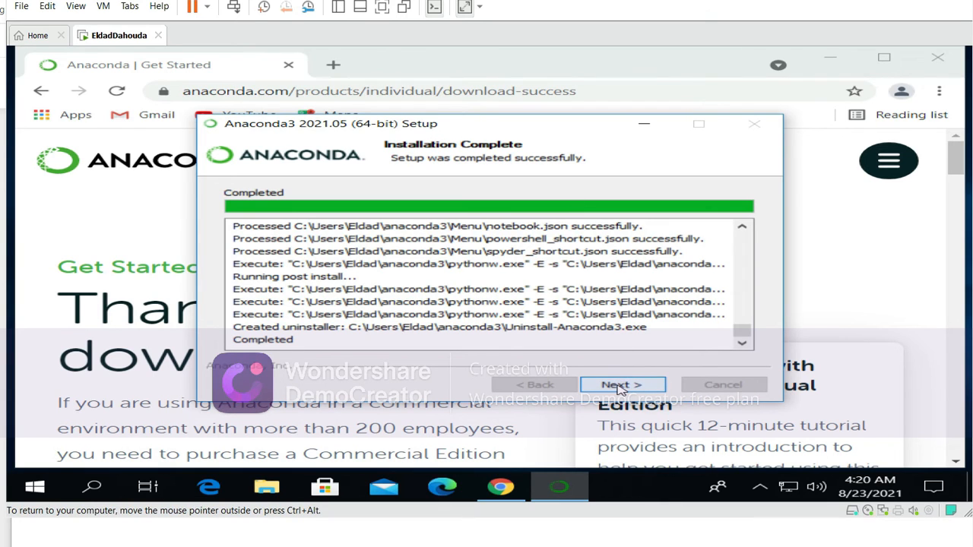
left_click(621, 387)
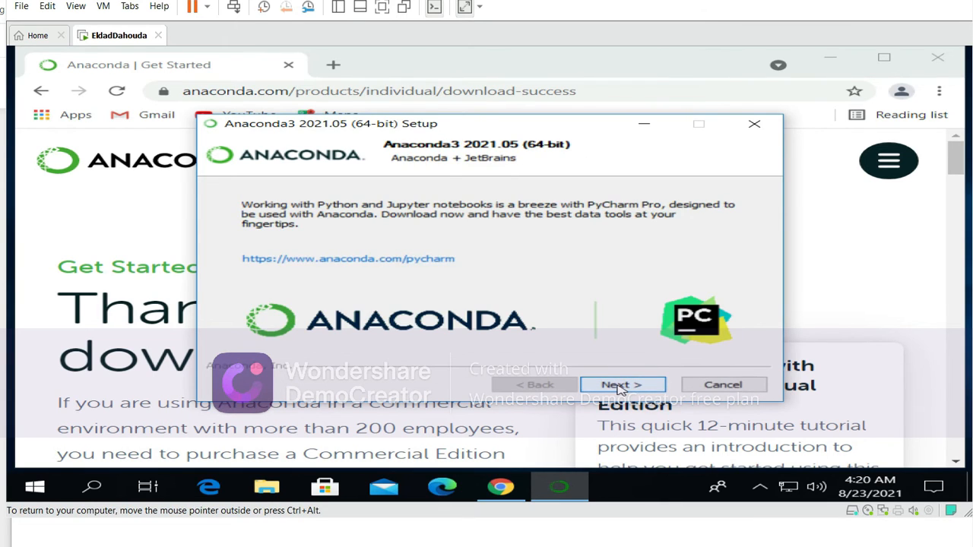
left_click(620, 385)
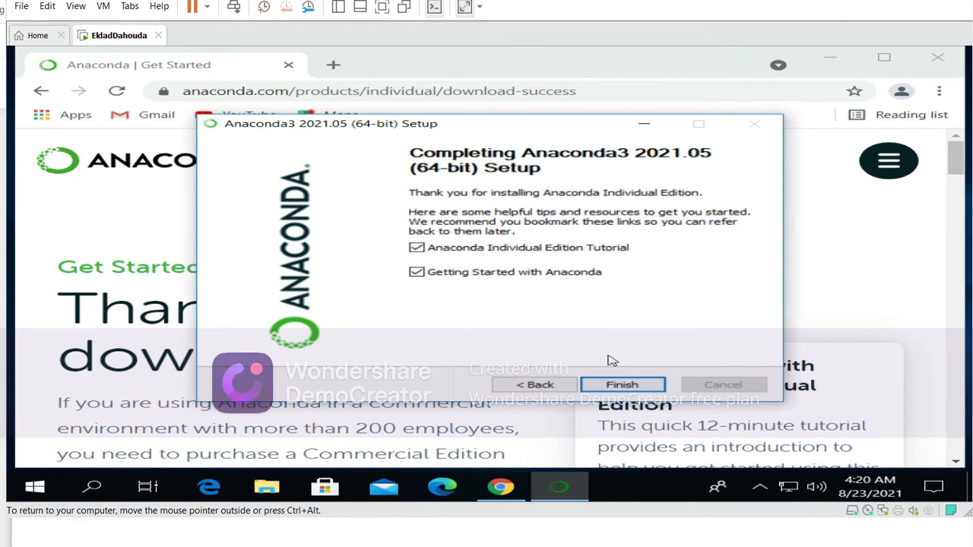
left_click(618, 385)
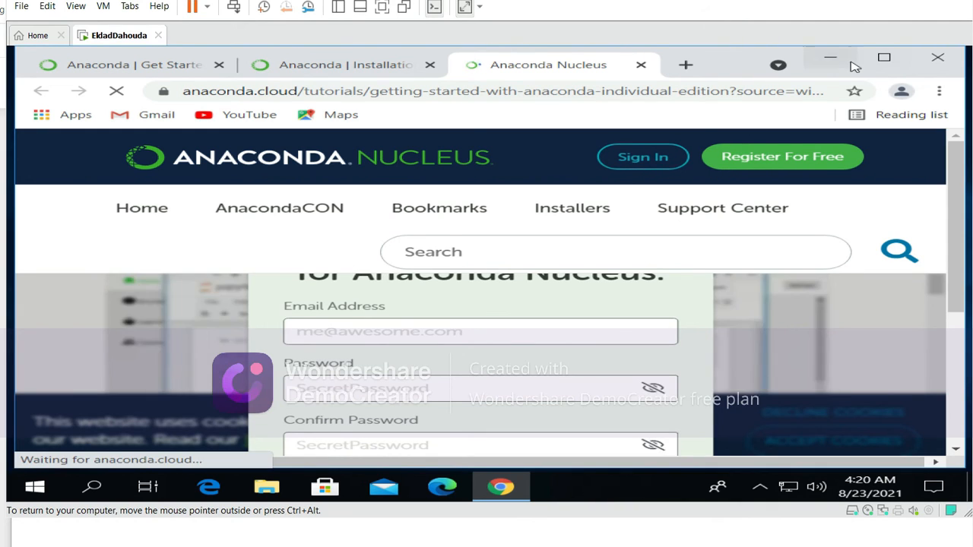
Step: Minimize the browser, search Windows for "cmd" and open Command Prompt
left_click(832, 58)
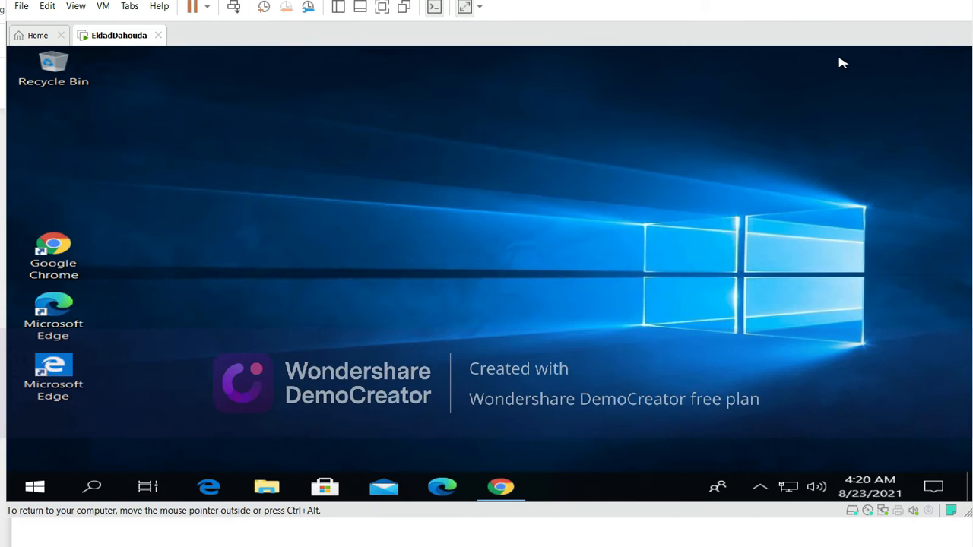
left_click(35, 487)
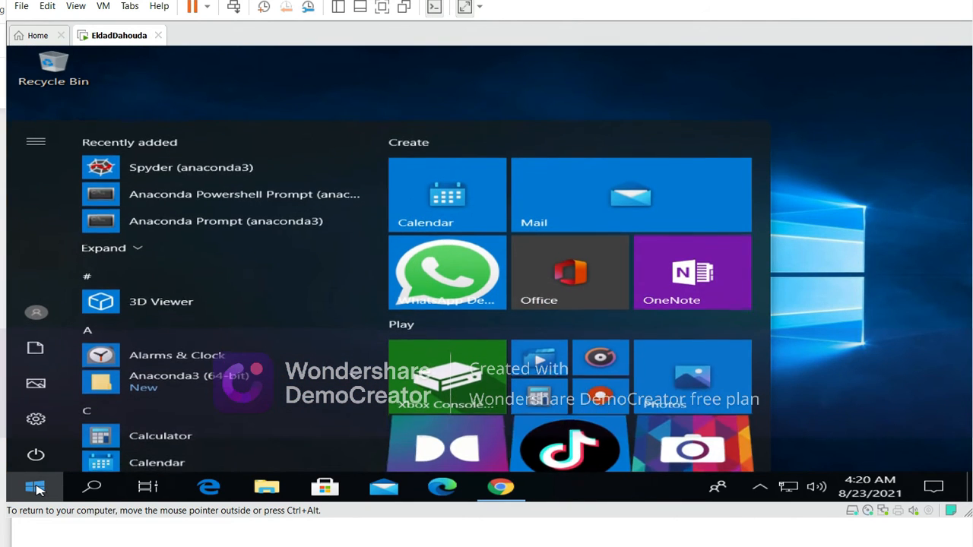
left_click(93, 486)
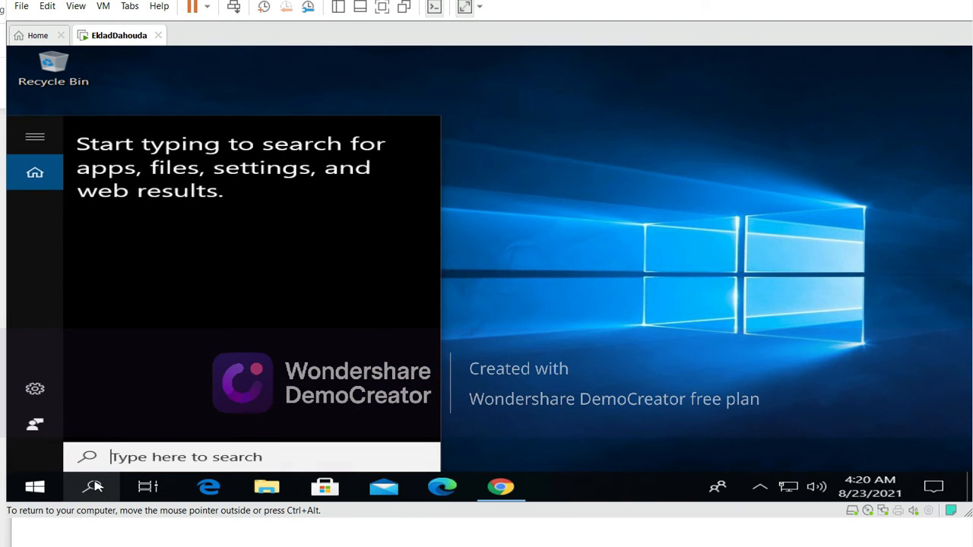
type("cmd")
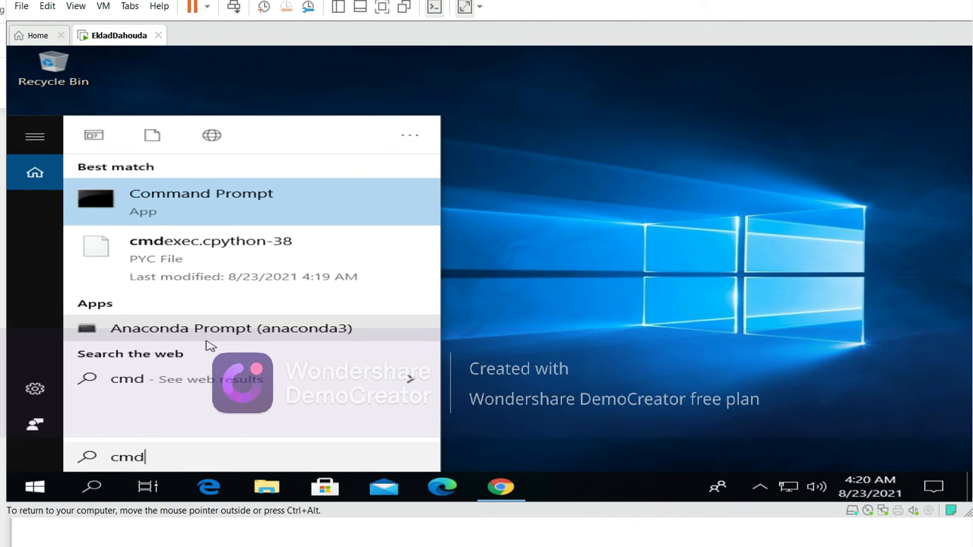
left_click(186, 206)
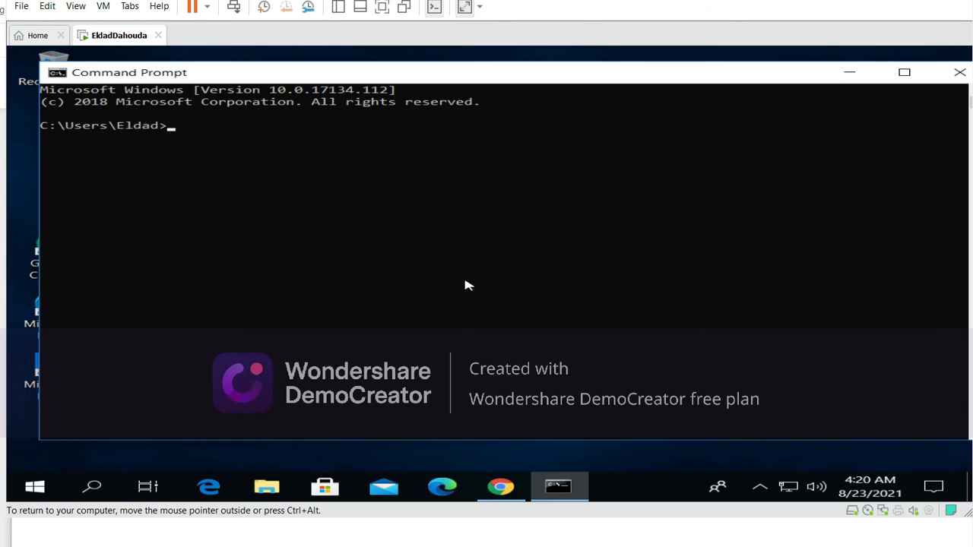
Step: Check the installed conda version by running conda --version
type("conda --versio")
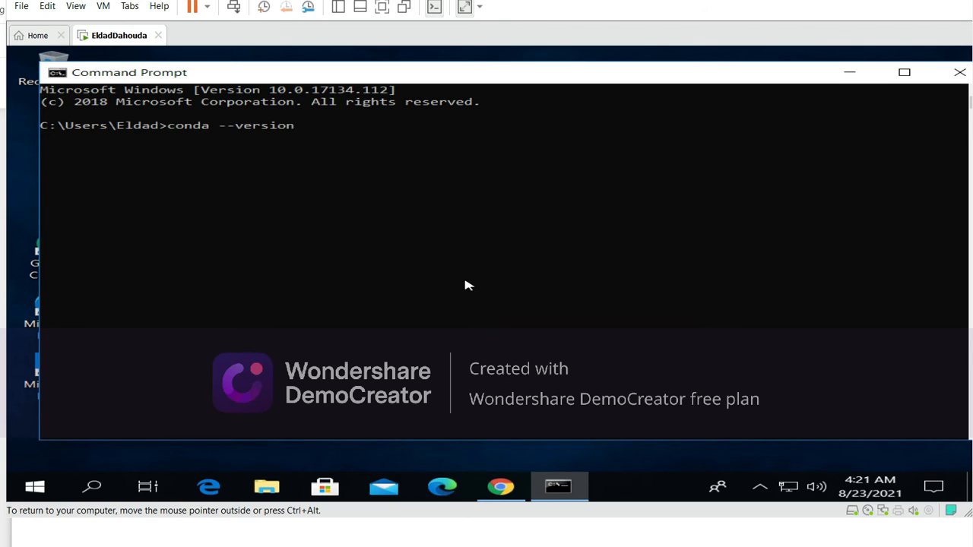
type("n")
key("Return")
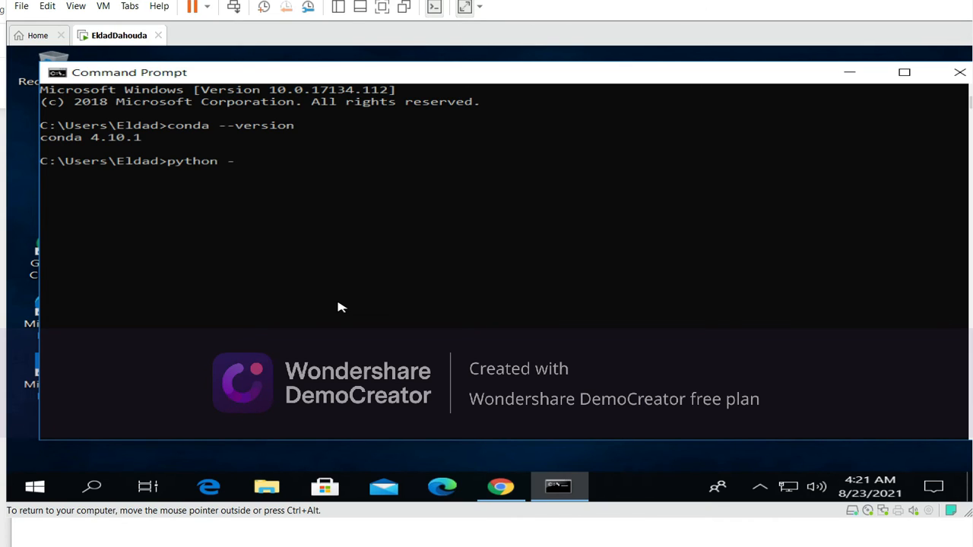
Step: Check the installed Python version by running python --version
type("ion")
key("Return")
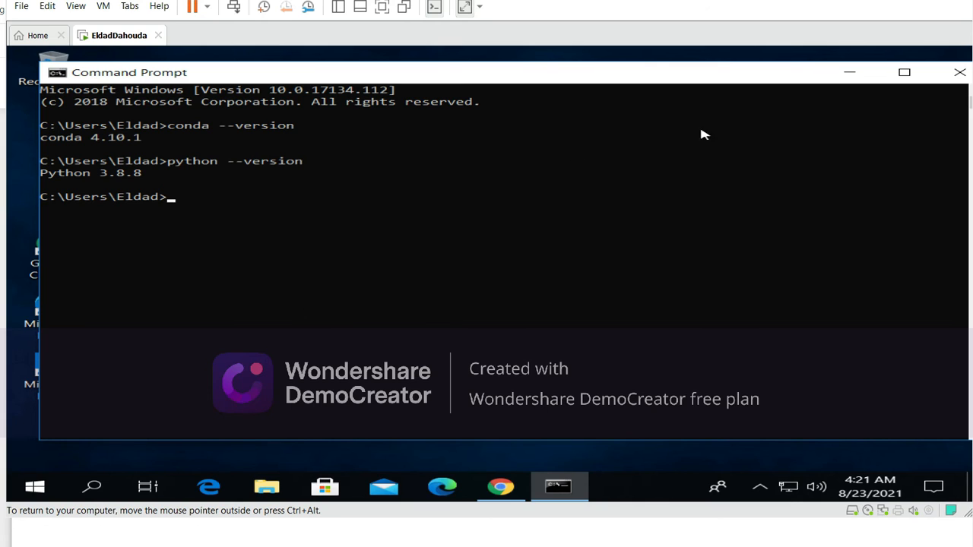
Step: Search Windows for "ana", launch Anaconda Navigator (anaconda3) and close the Command Prompt window
left_click(38, 487)
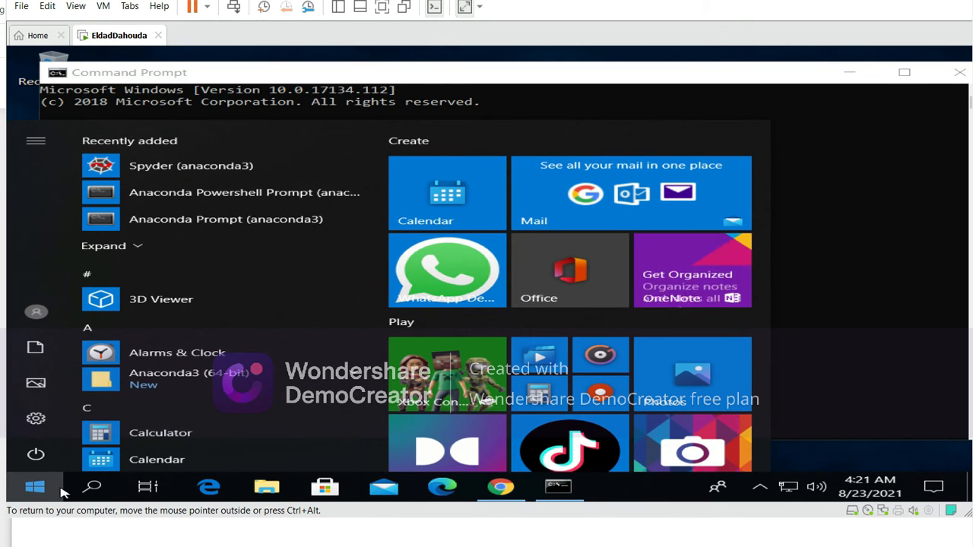
type("ana")
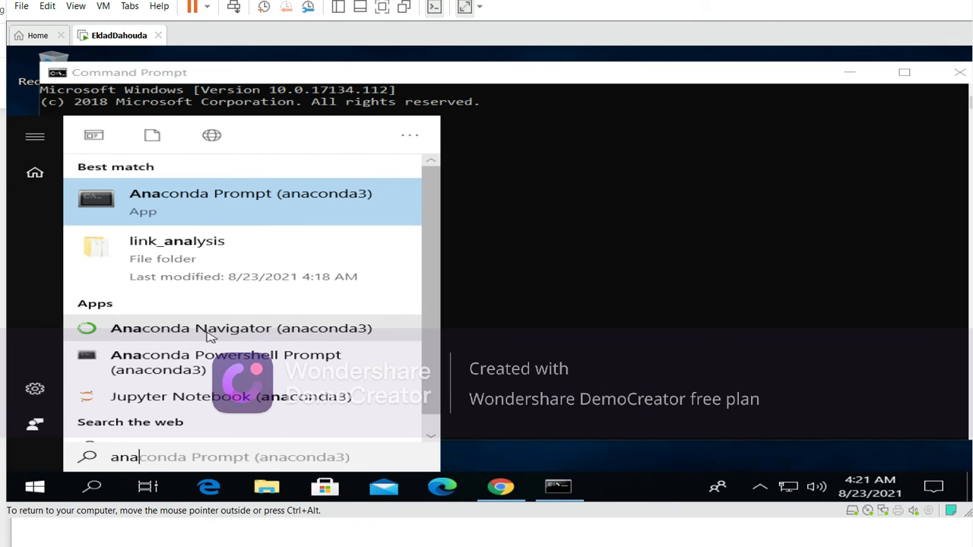
left_click(255, 331)
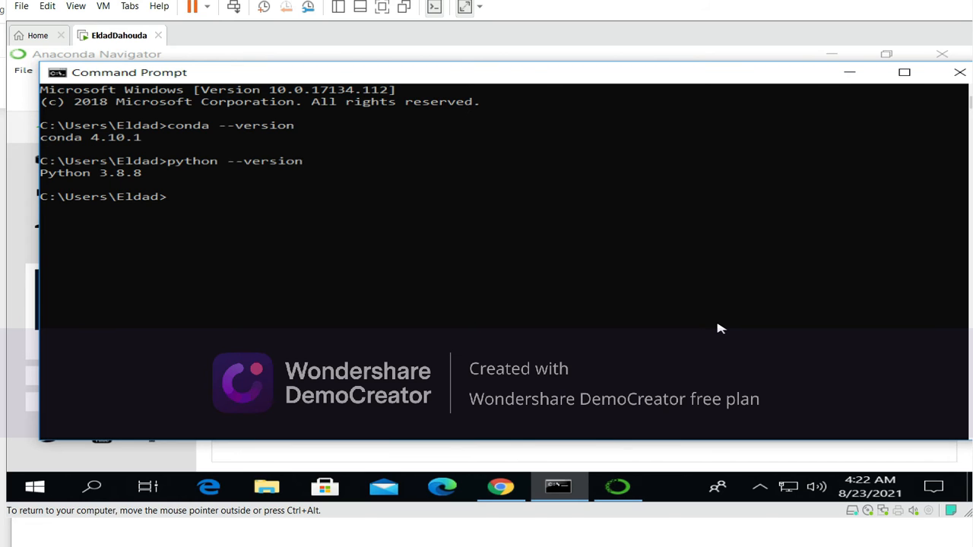
left_click(950, 76)
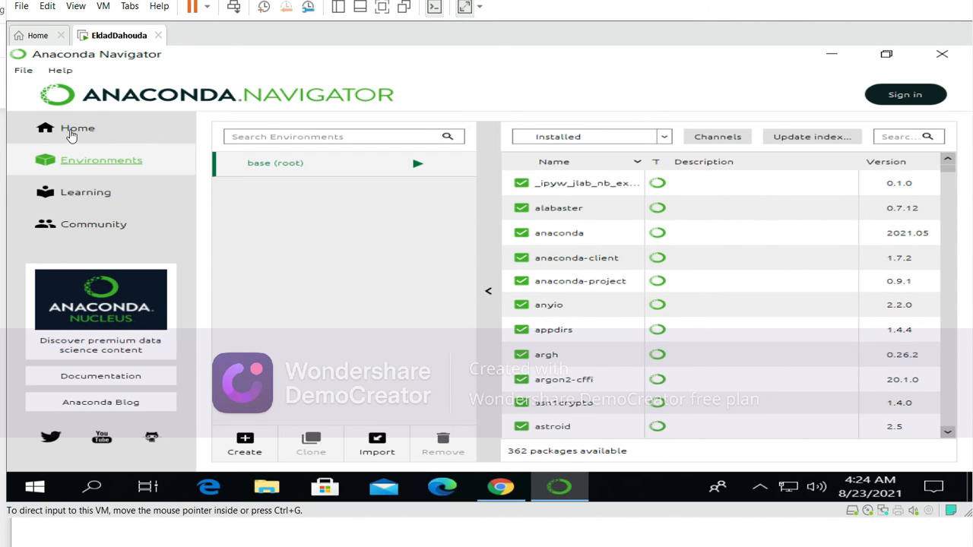
Step: Launch Jupyter Notebook from the Anaconda Navigator home page and create a new Python 3 notebook
left_click(69, 129)
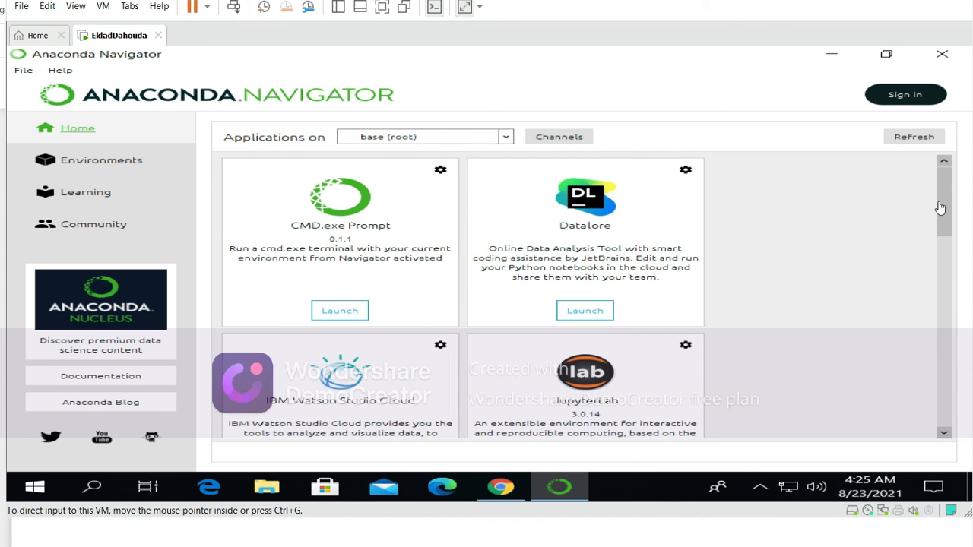
left_click_drag(942, 215, 953, 289)
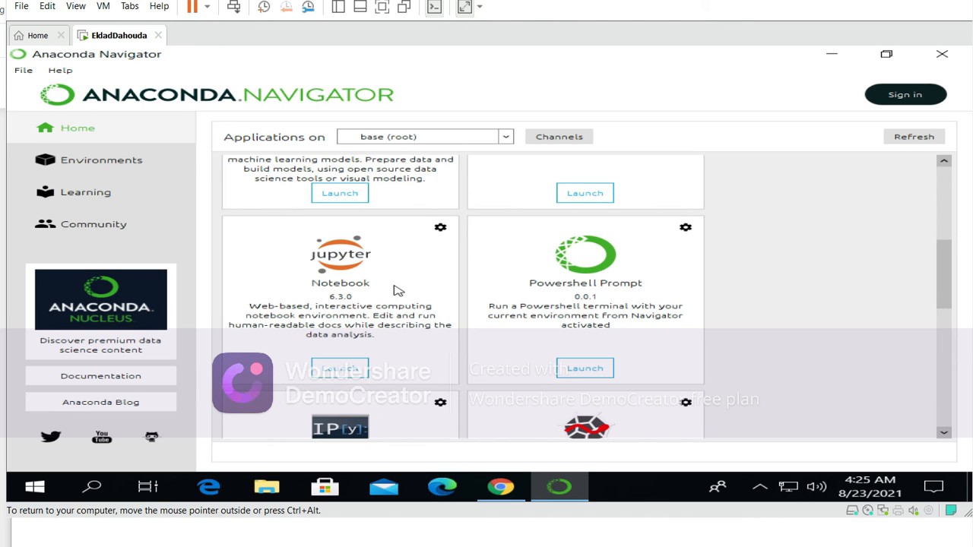
left_click(335, 368)
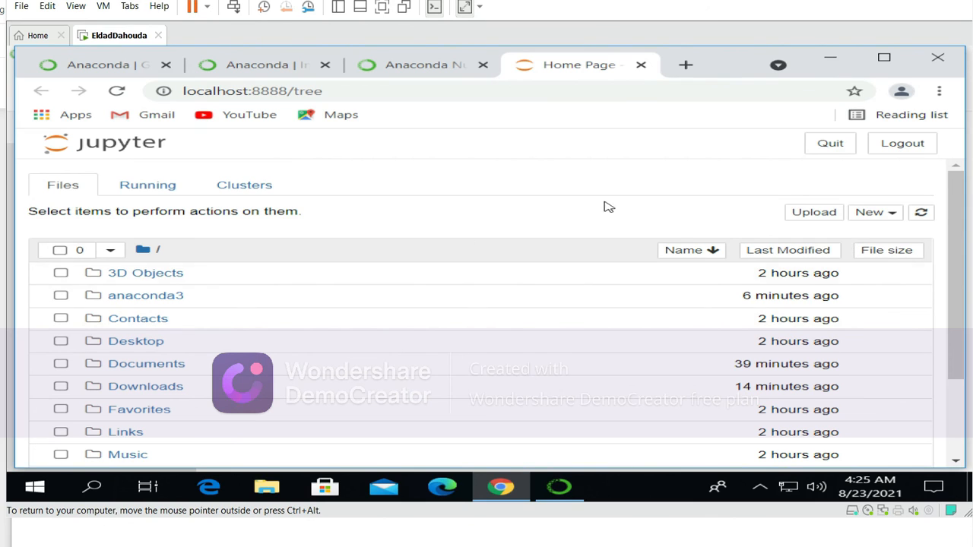
left_click(887, 215)
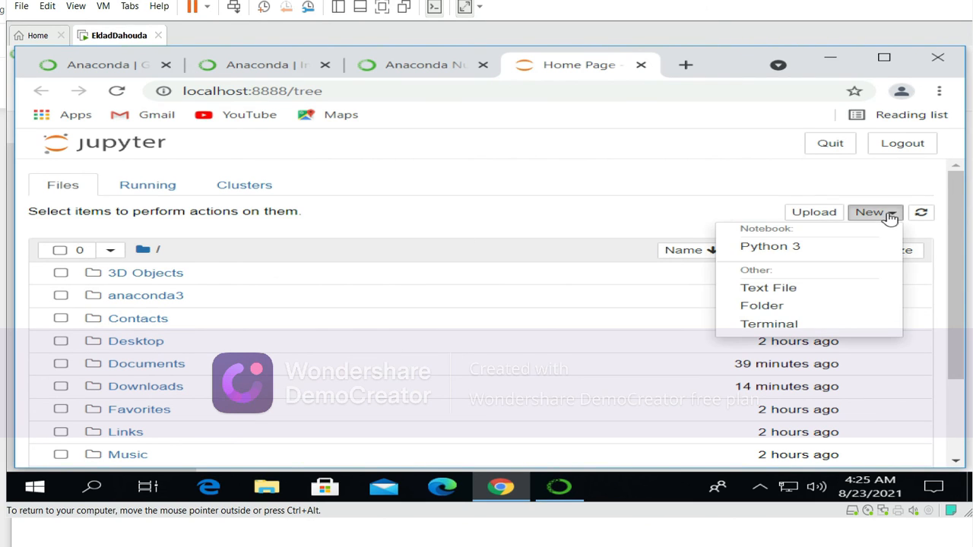
left_click(780, 252)
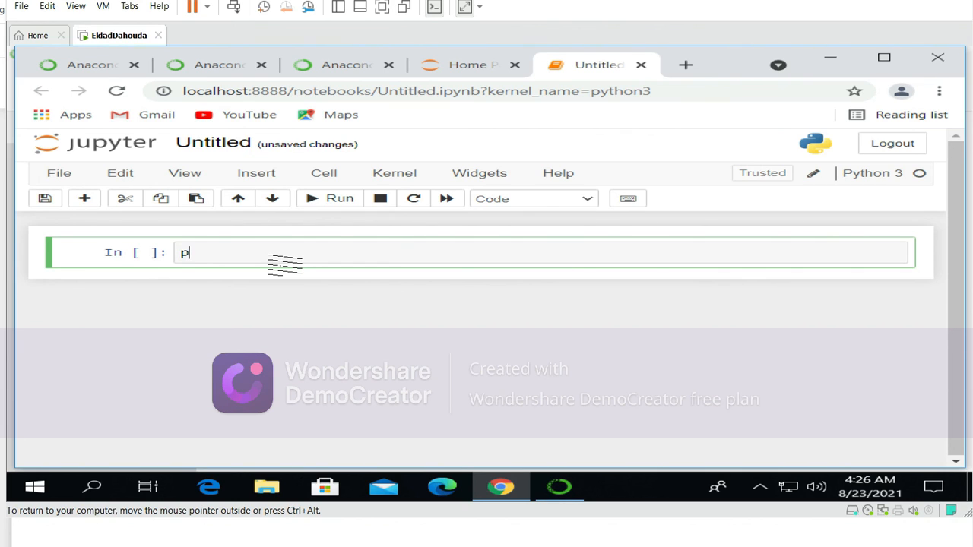
Step: Enter print("Salut les amis!") in the notebook's first cell and run it
type("rint(\"Salut les")
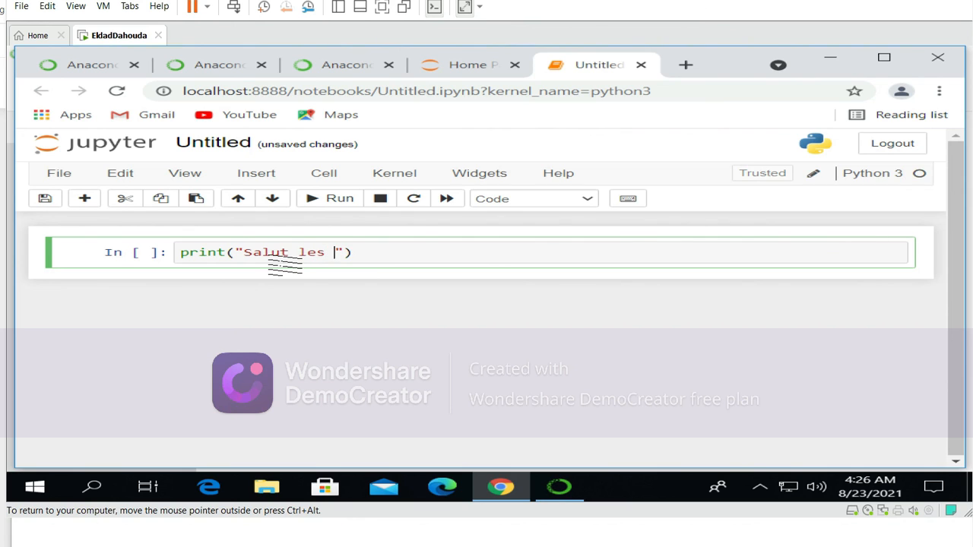
type(" amis!")
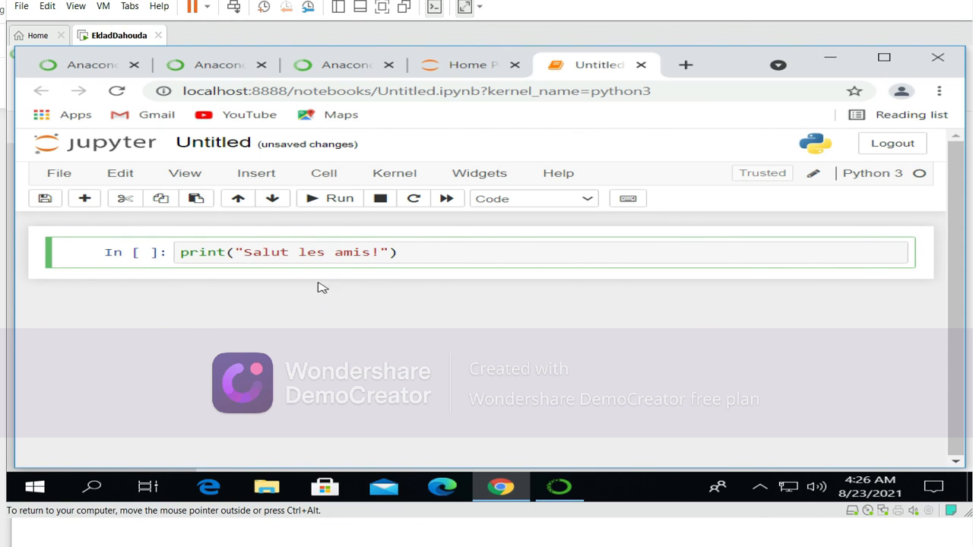
left_click(329, 202)
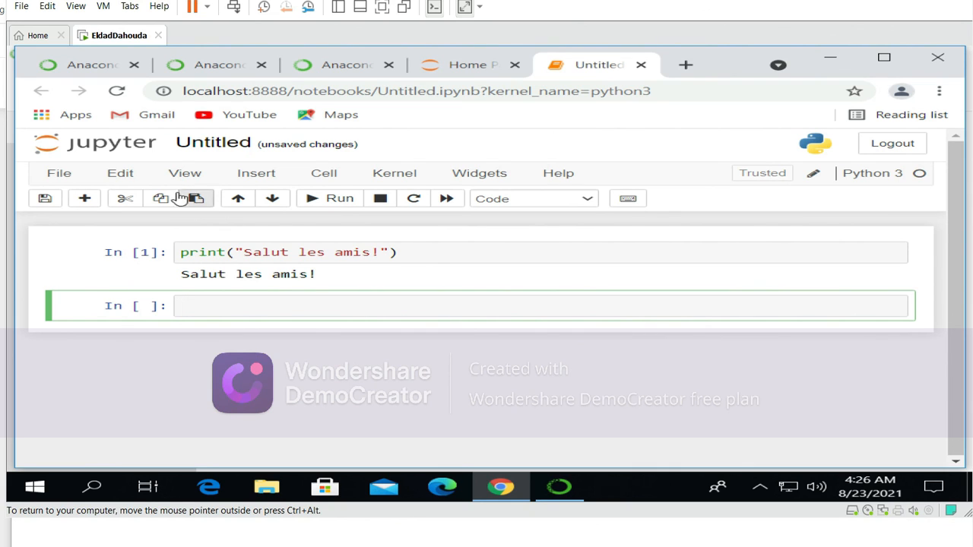
left_click(61, 175)
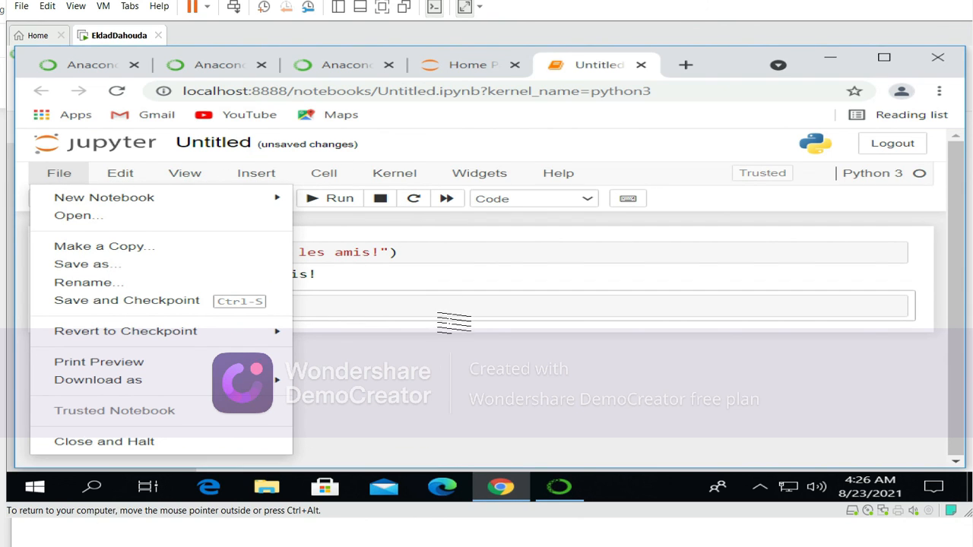
left_click(416, 365)
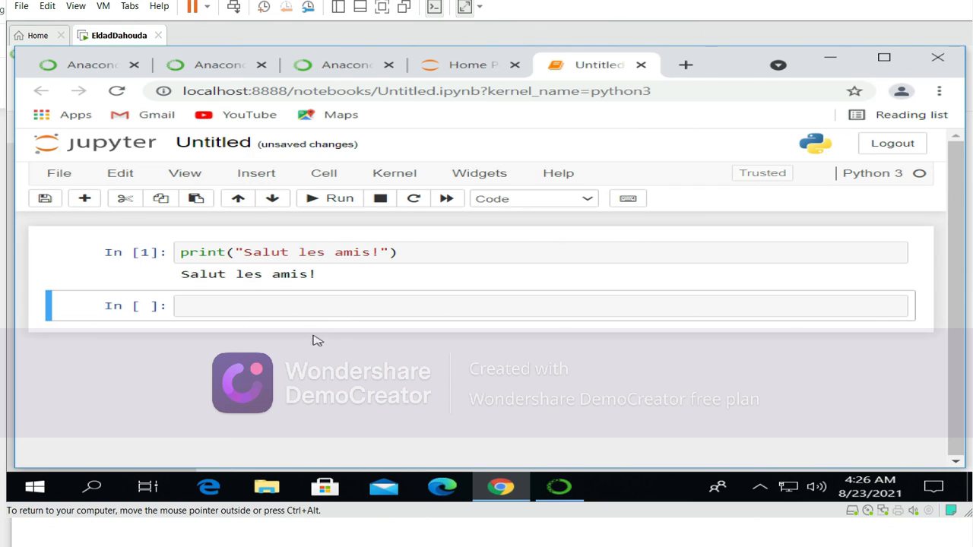